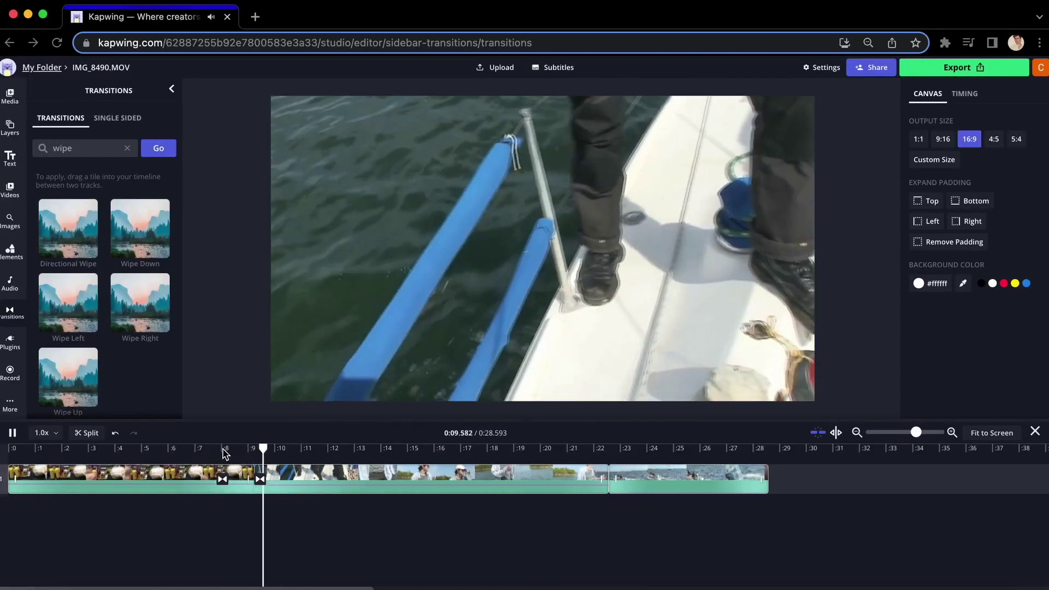
- Replay the wipe transition and open its settings
{"action": "left_click", "coordinate": [222, 451]}
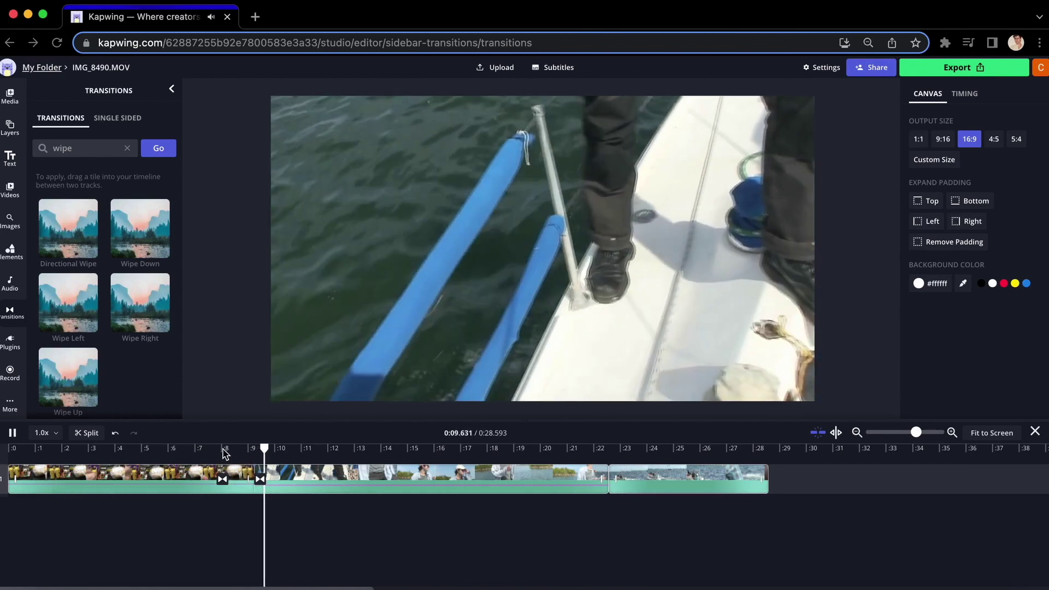
{"action": "key", "text": "space"}
{"action": "left_click", "coordinate": [224, 480]}
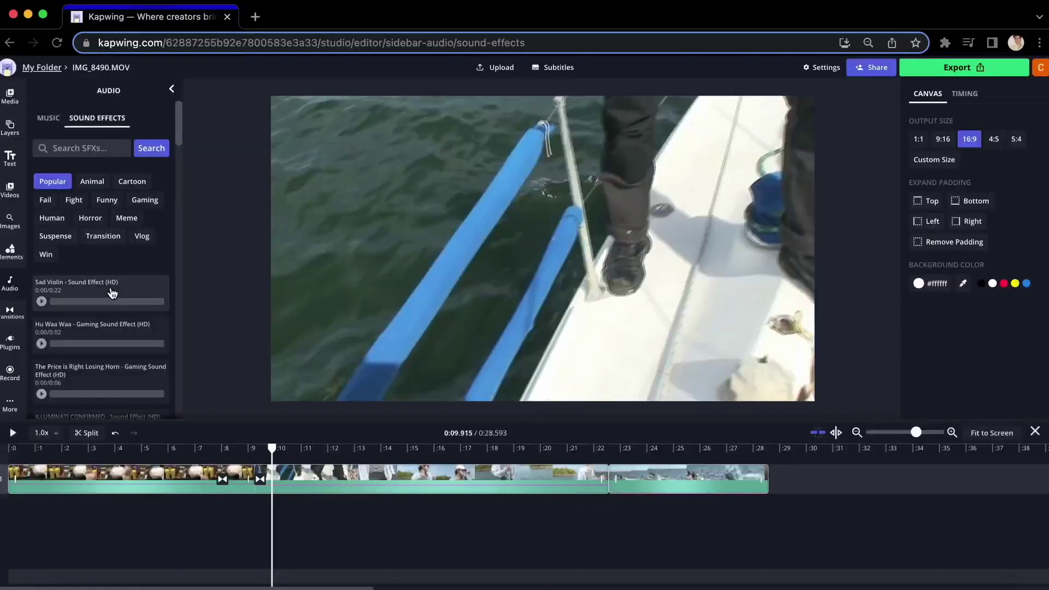
- Start a fresh Studio Project from the Kapwing homepage, then close that tab
{"action": "scroll", "coordinate": [112, 294], "scroll_direction": "down", "scroll_amount": 5}
{"action": "scroll", "coordinate": [98, 246], "scroll_direction": "up", "scroll_amount": 5}
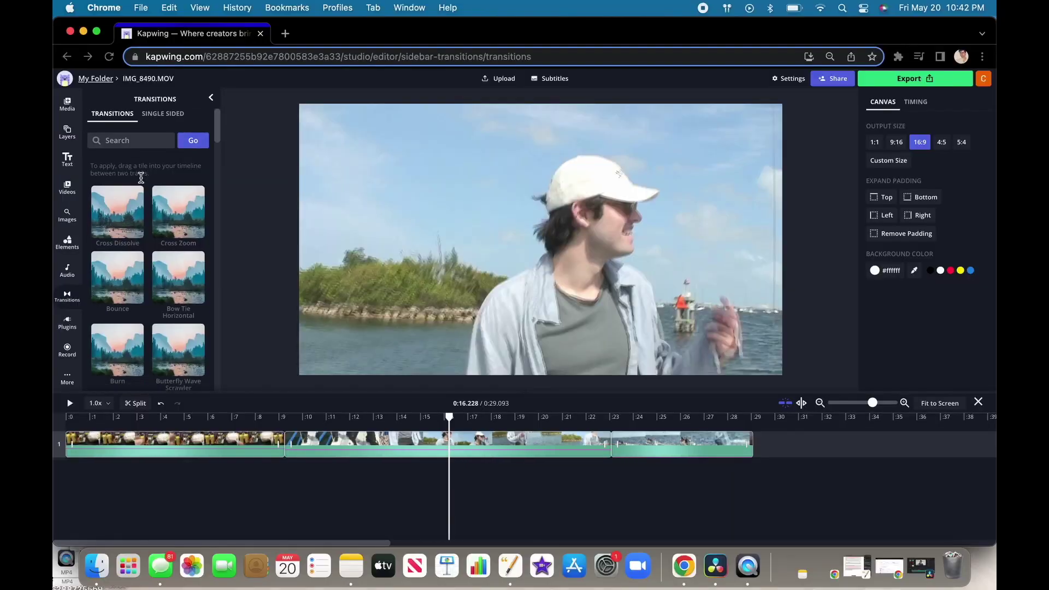
{"action": "scroll", "coordinate": [148, 246], "scroll_direction": "down", "scroll_amount": 3}
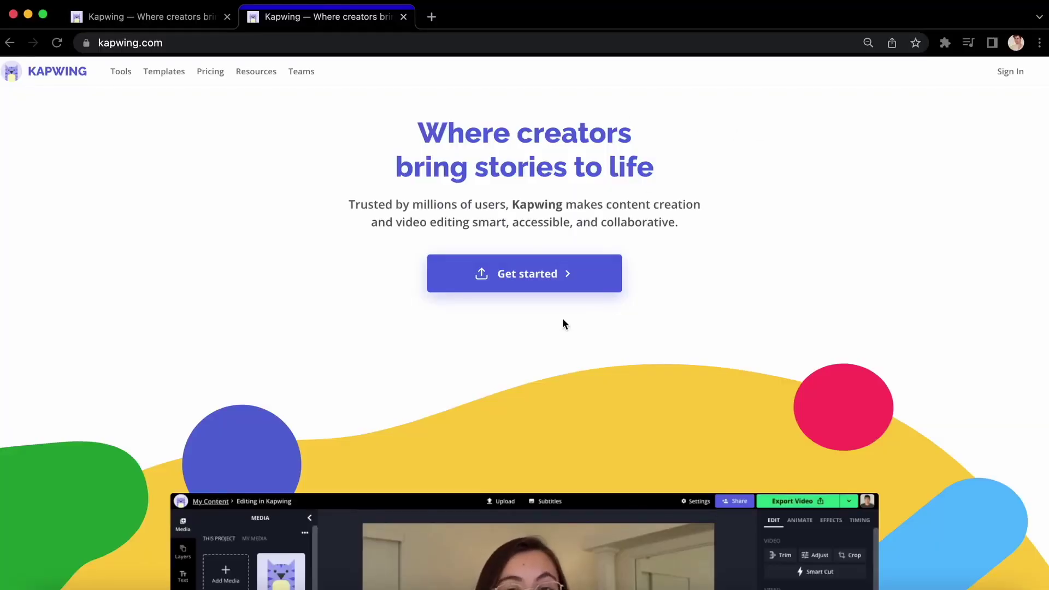
{"action": "left_click", "coordinate": [514, 256]}
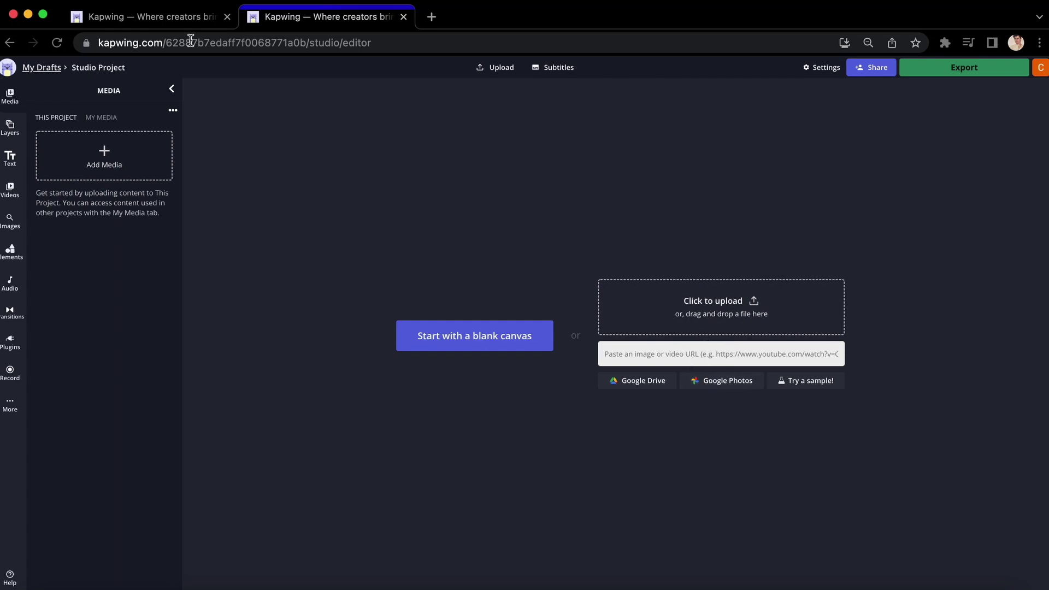
{"action": "key", "text": "super+w"}
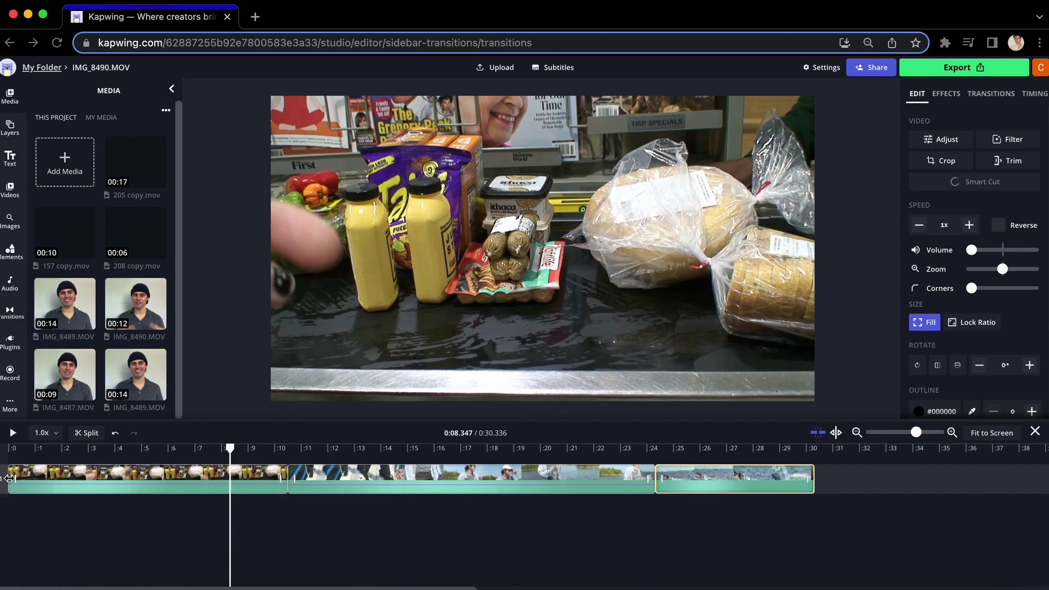
- Trim the grocery clip's start and end and the boat clip's start so the clips sit back to back
{"action": "left_click_drag", "start_coordinate": [10, 476], "coordinate": [74, 476]}
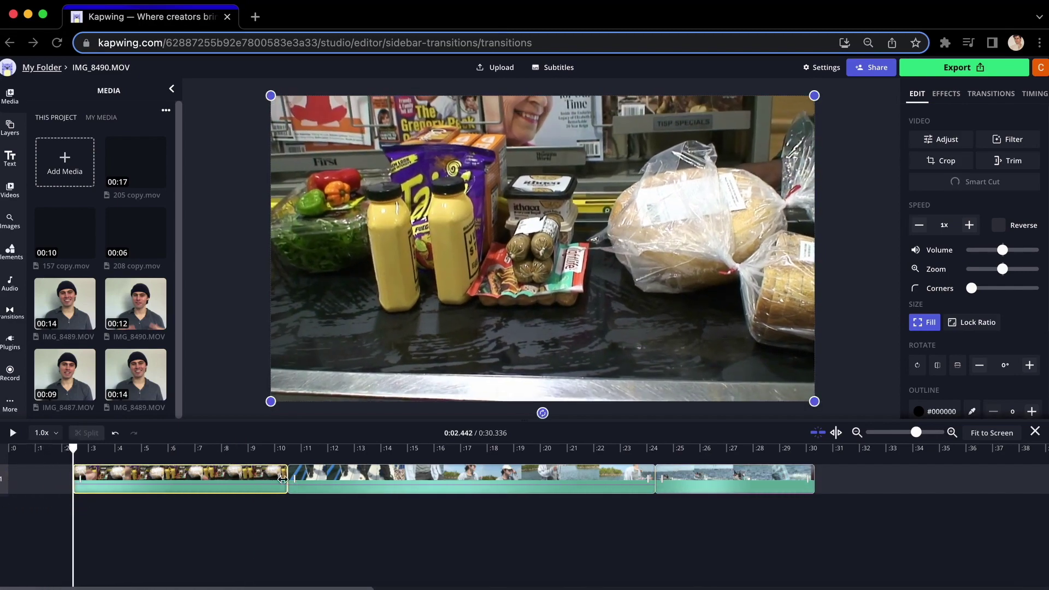
{"action": "left_click_drag", "start_coordinate": [295, 478], "coordinate": [356, 478]}
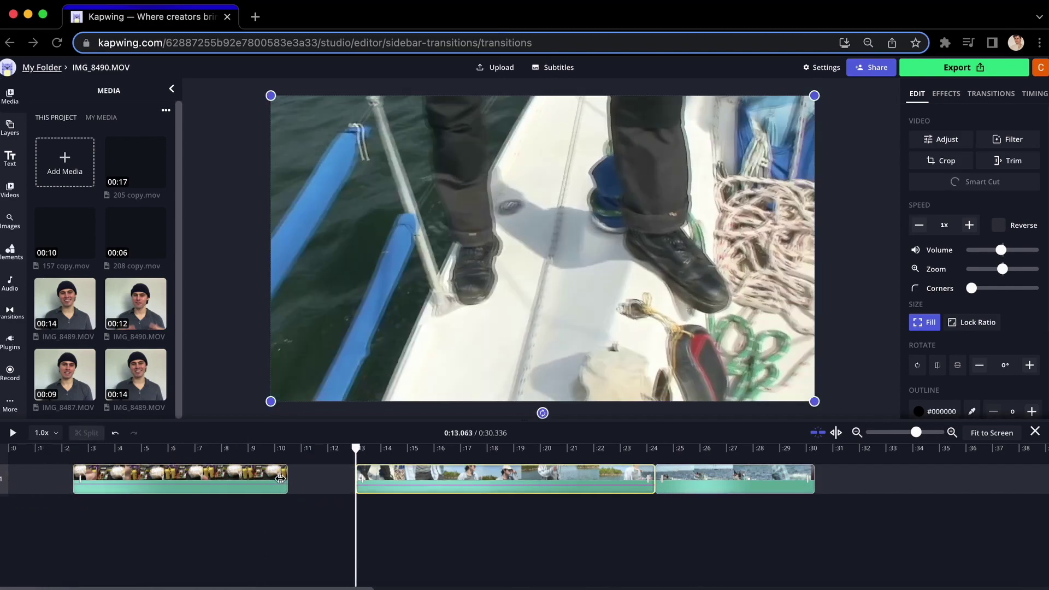
{"action": "left_click_drag", "start_coordinate": [280, 479], "coordinate": [213, 478]}
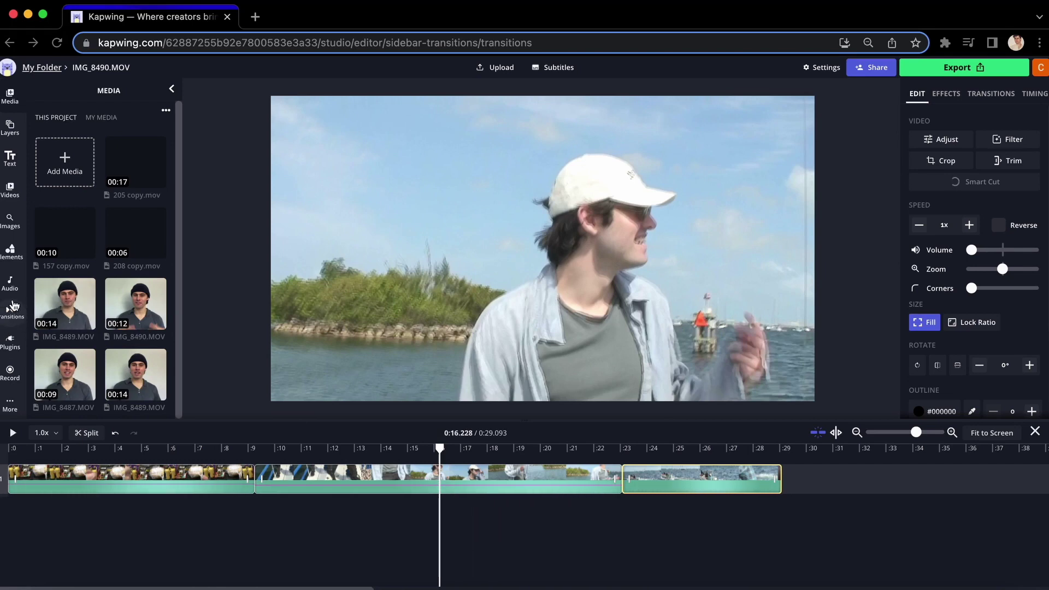
- Show the transitions list filtered by 'wipe'
{"action": "left_click", "coordinate": [10, 315]}
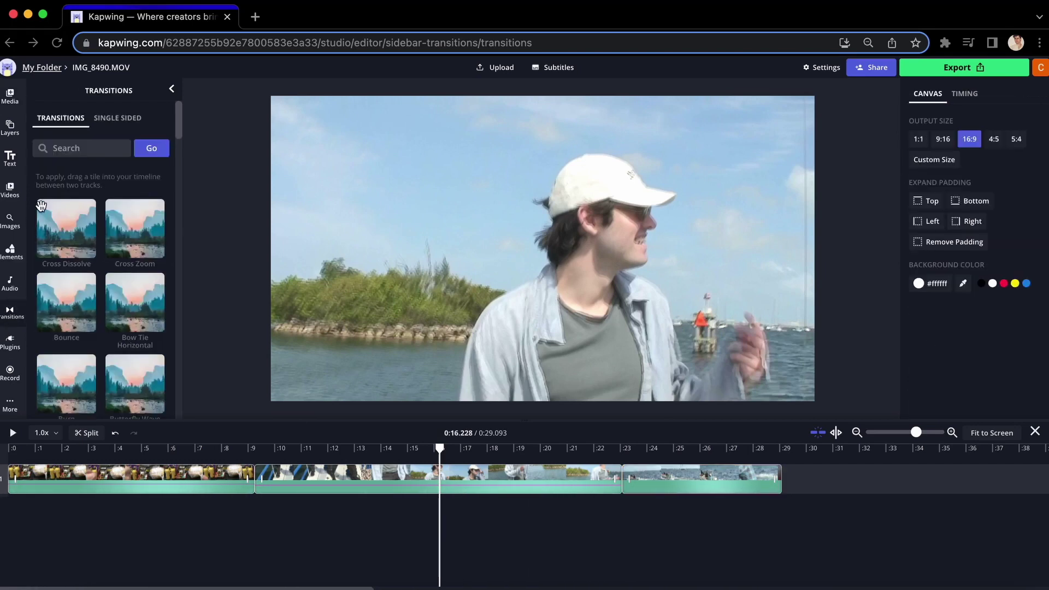
{"action": "scroll", "coordinate": [91, 174], "scroll_direction": "down", "scroll_amount": 2}
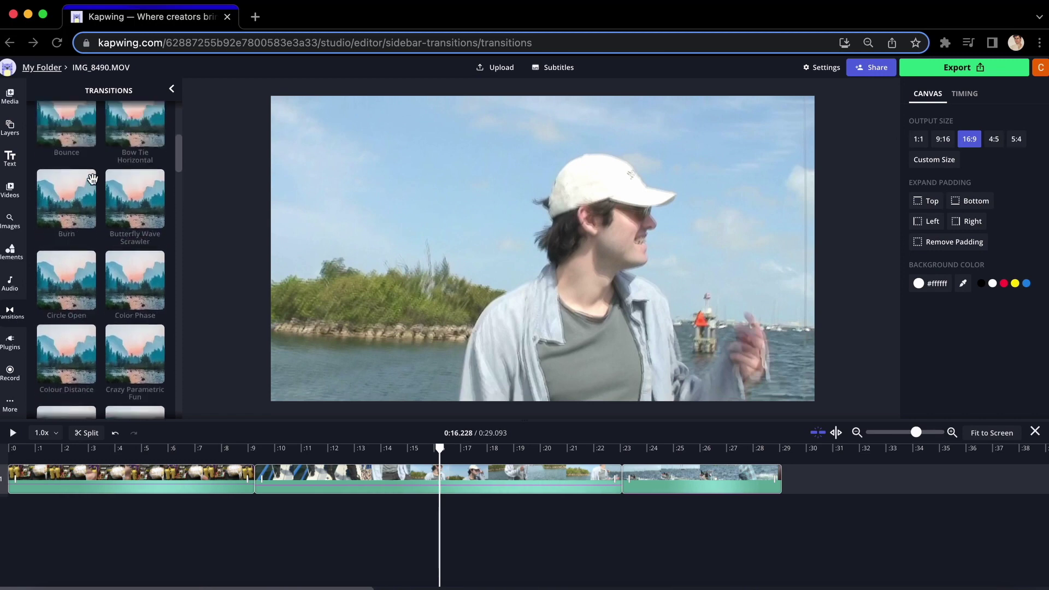
{"action": "scroll", "coordinate": [92, 178], "scroll_direction": "up", "scroll_amount": 2}
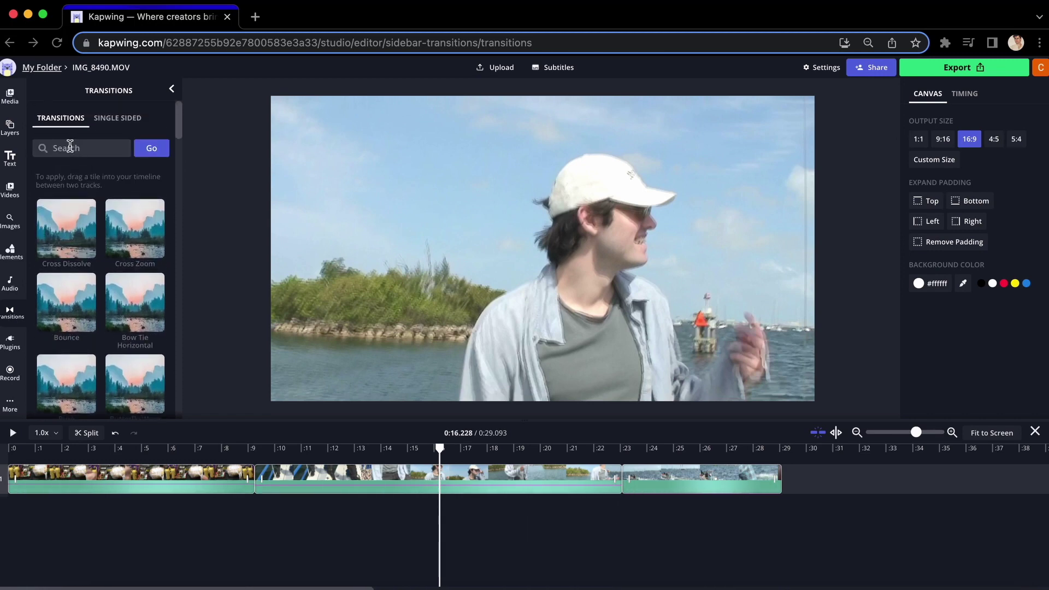
{"action": "scroll", "coordinate": [80, 173], "scroll_direction": "down", "scroll_amount": 3}
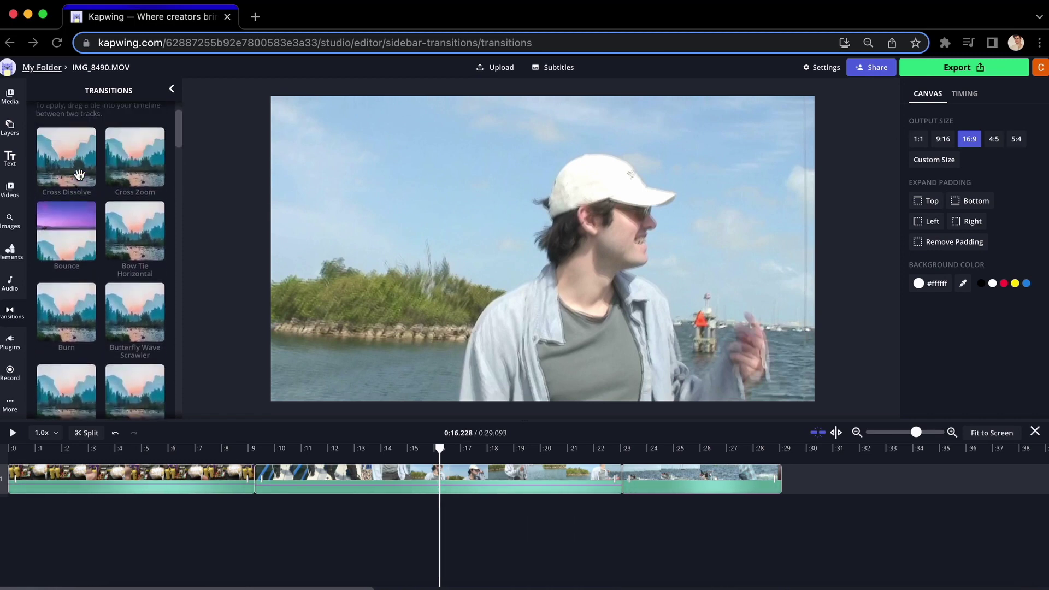
{"action": "scroll", "coordinate": [80, 174], "scroll_direction": "up", "scroll_amount": 3}
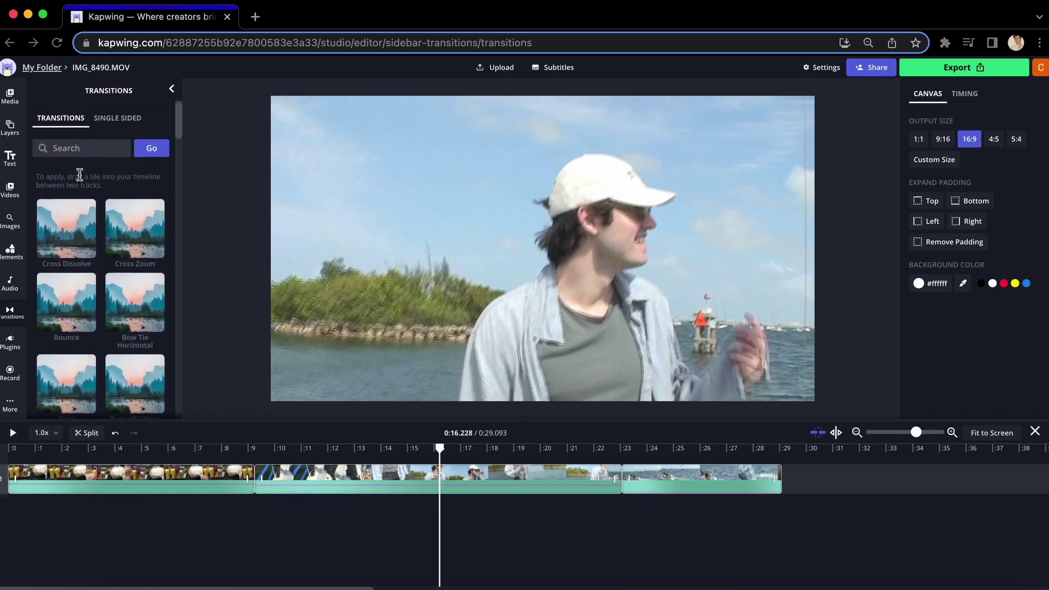
{"action": "left_click", "coordinate": [73, 148]}
{"action": "type", "text": "wipe"}
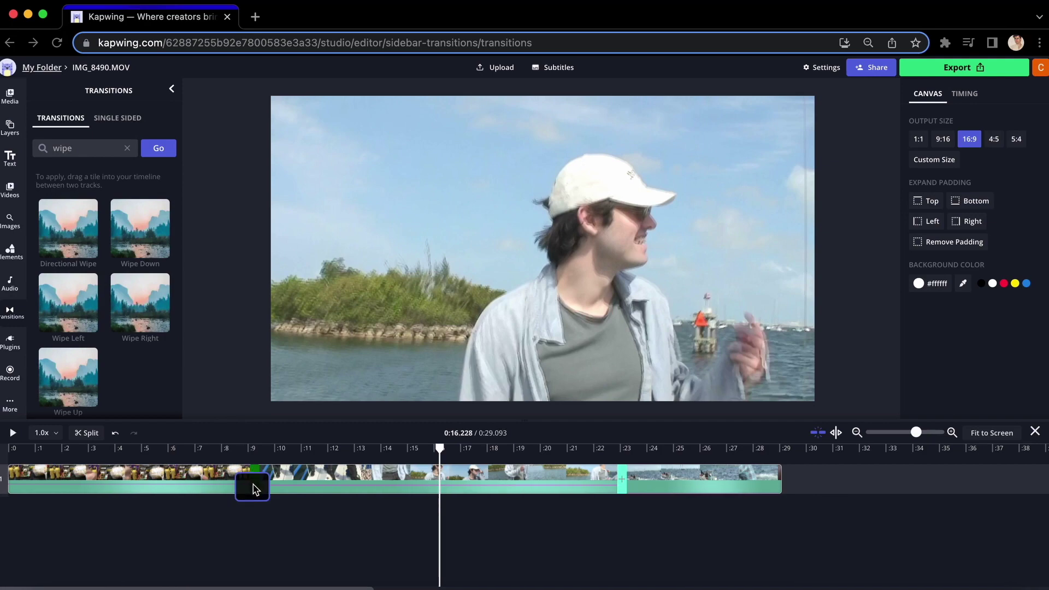
{"action": "left_click_drag", "start_coordinate": [253, 488], "coordinate": [253, 488]}
{"action": "left_click", "coordinate": [199, 451]}
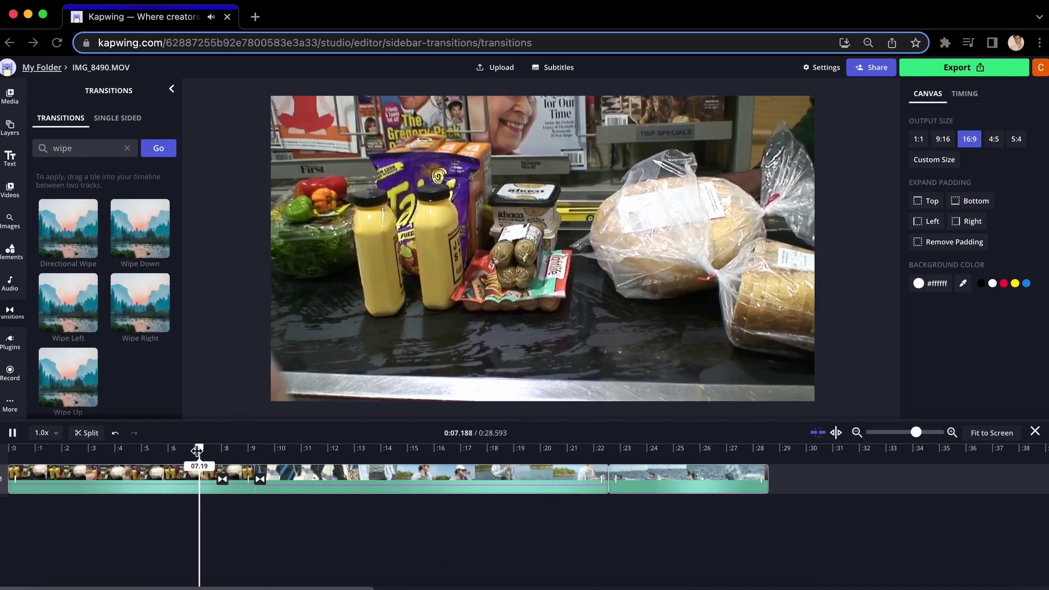
{"action": "left_click", "coordinate": [225, 451]}
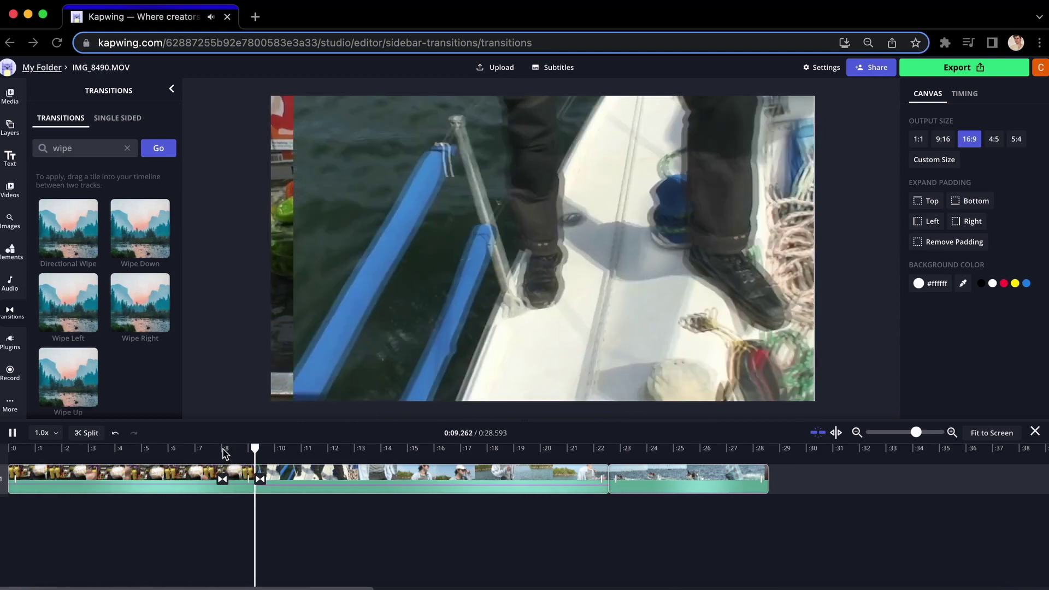
{"action": "left_click", "coordinate": [222, 479]}
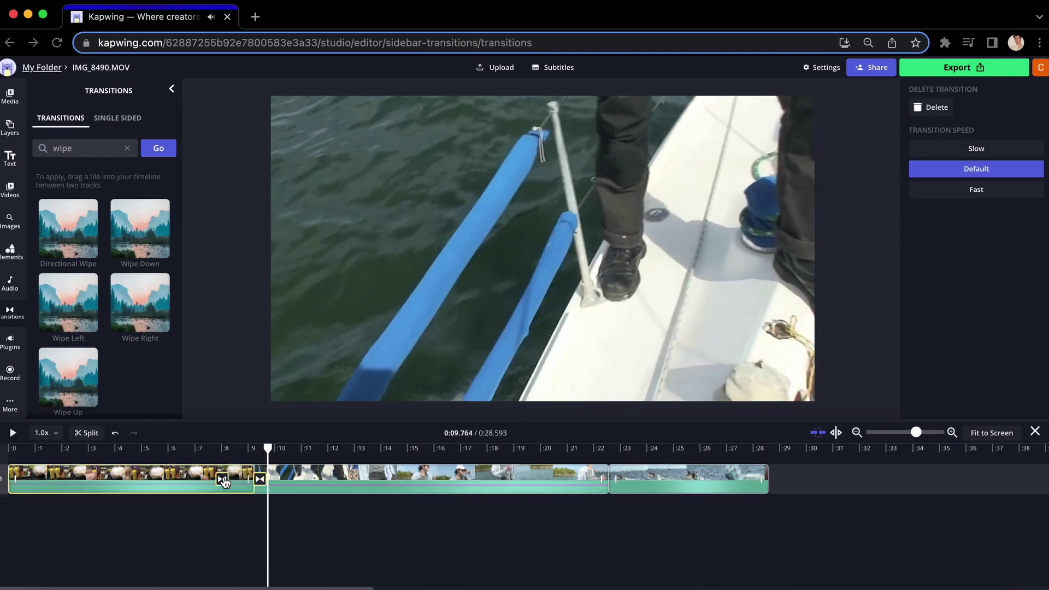
{"action": "left_click", "coordinate": [966, 149]}
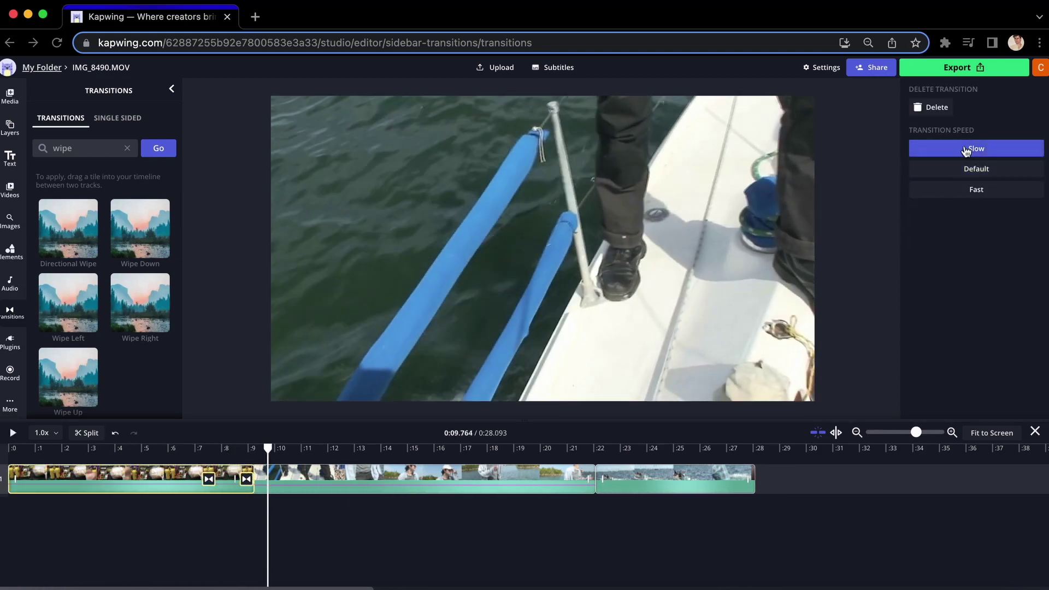
{"action": "left_click", "coordinate": [977, 192]}
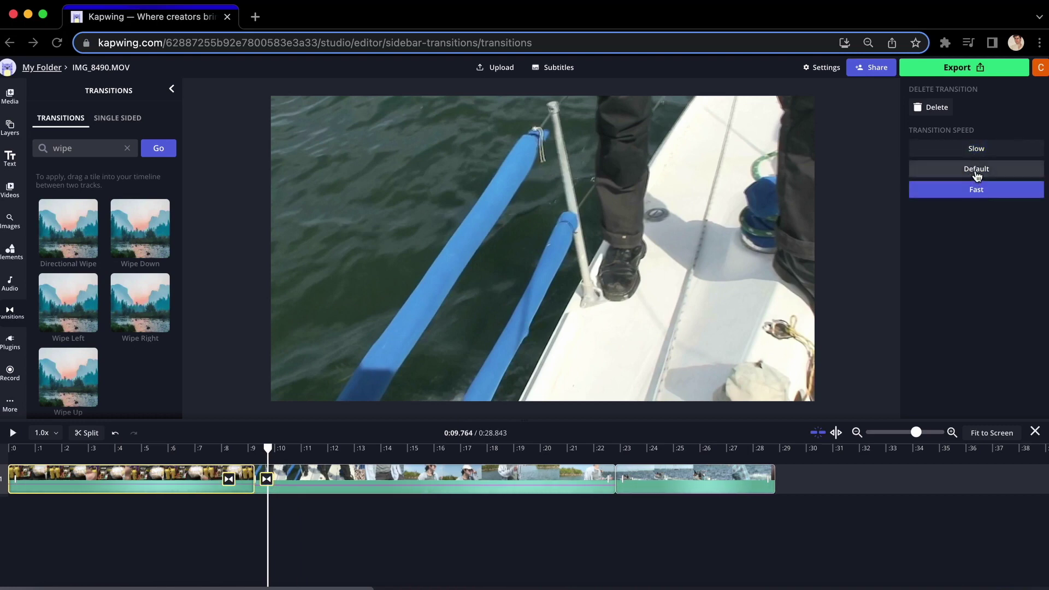
{"action": "left_click", "coordinate": [977, 175]}
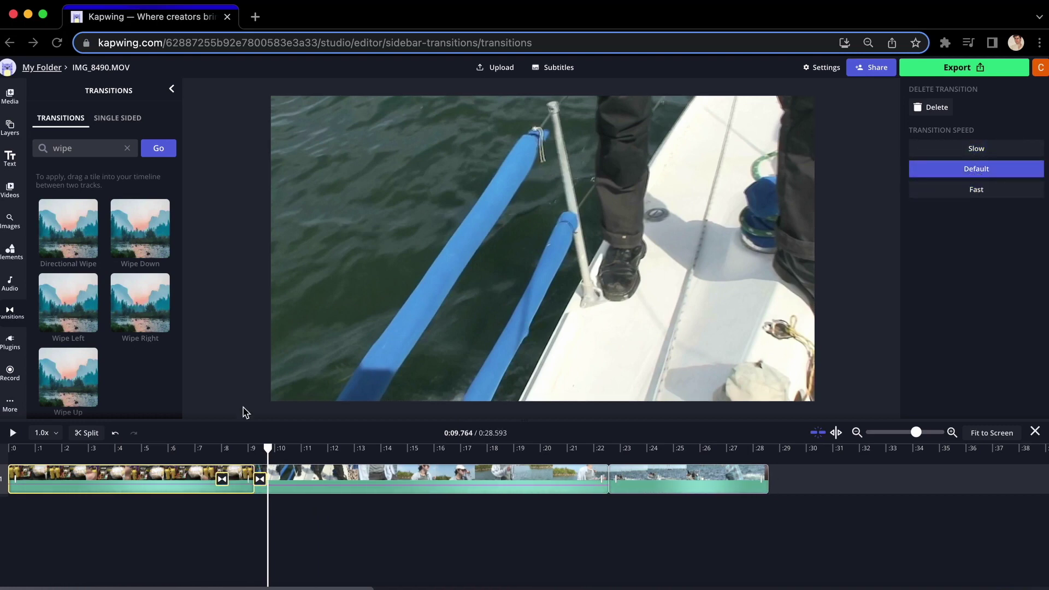
{"action": "left_click", "coordinate": [204, 449]}
{"action": "key", "text": "space"}
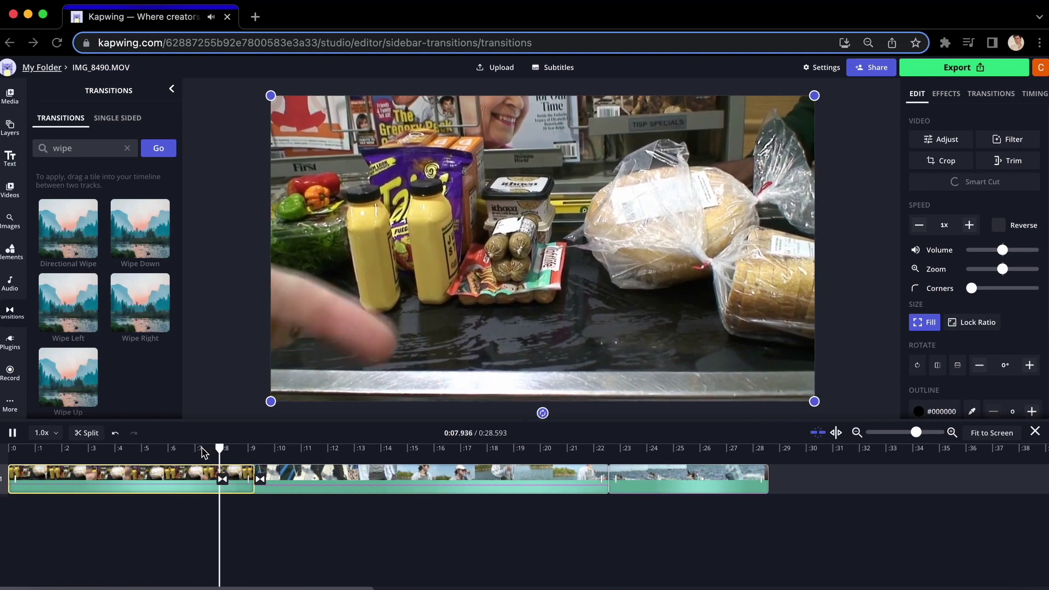
{"action": "key", "text": "space"}
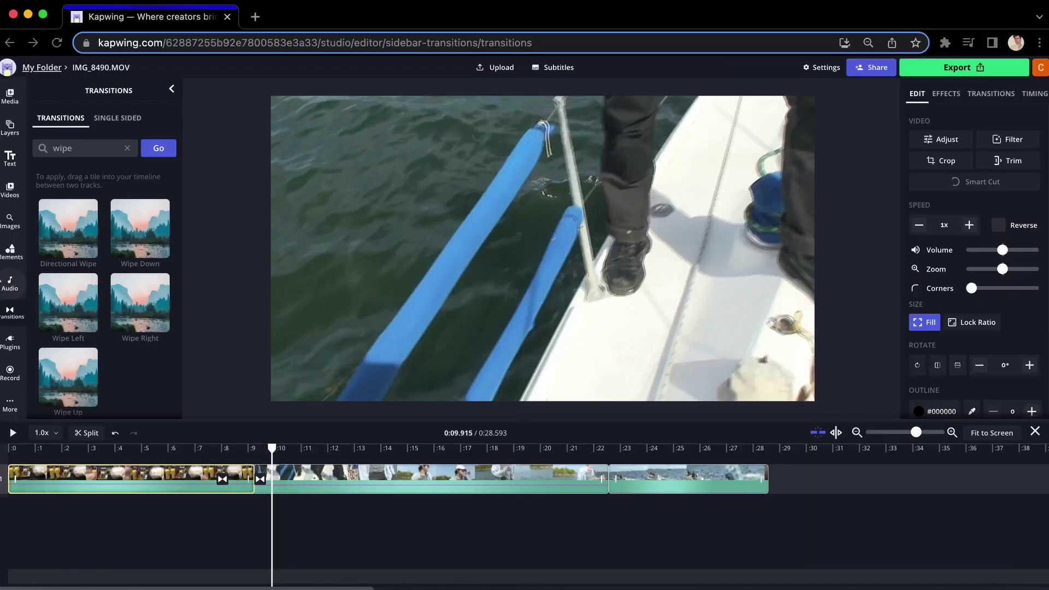
- Bring up the Sound Effects library in the Audio panel
{"action": "left_click", "coordinate": [10, 284]}
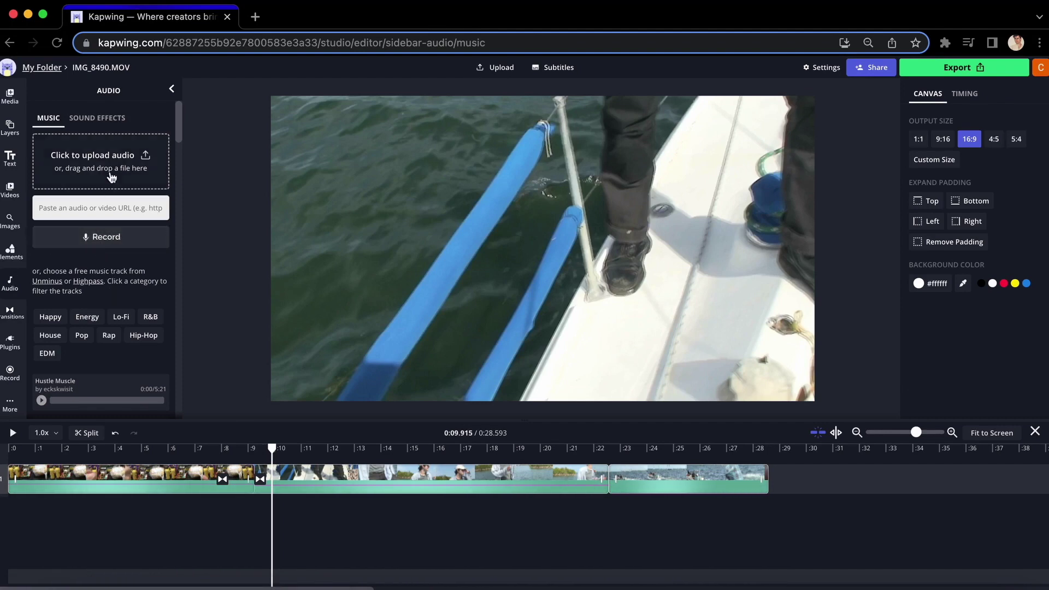
{"action": "left_click", "coordinate": [111, 118]}
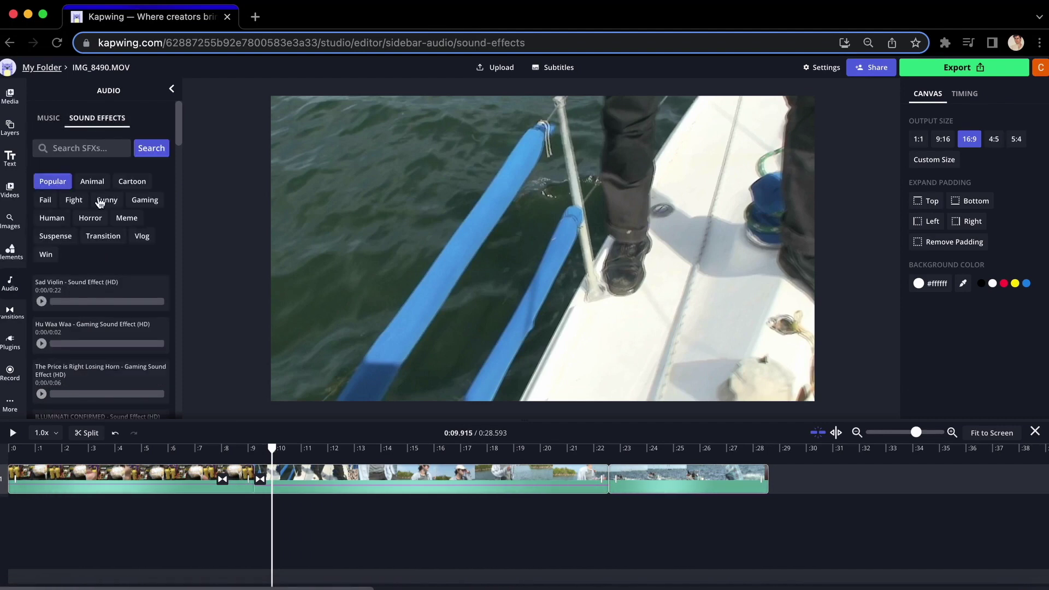
{"action": "scroll", "coordinate": [110, 293], "scroll_direction": "down", "scroll_amount": 4}
{"action": "scroll", "coordinate": [111, 293], "scroll_direction": "up", "scroll_amount": 4}
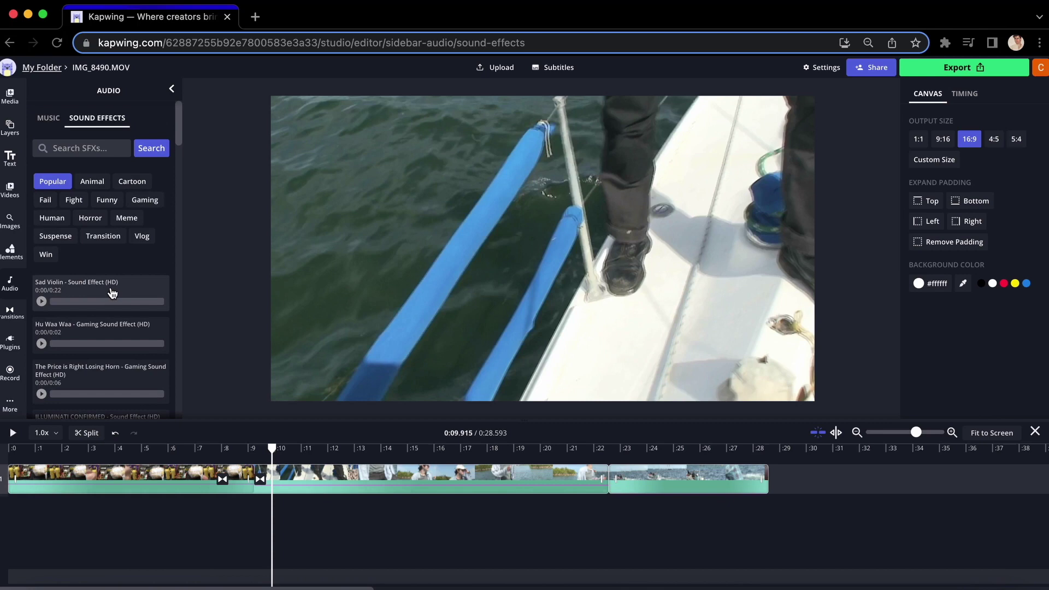
- Search 'sw' and add the Swish and Swoosh Sound Effect to the timeline
{"action": "left_click", "coordinate": [78, 148]}
{"action": "type", "text": "swoosh"}
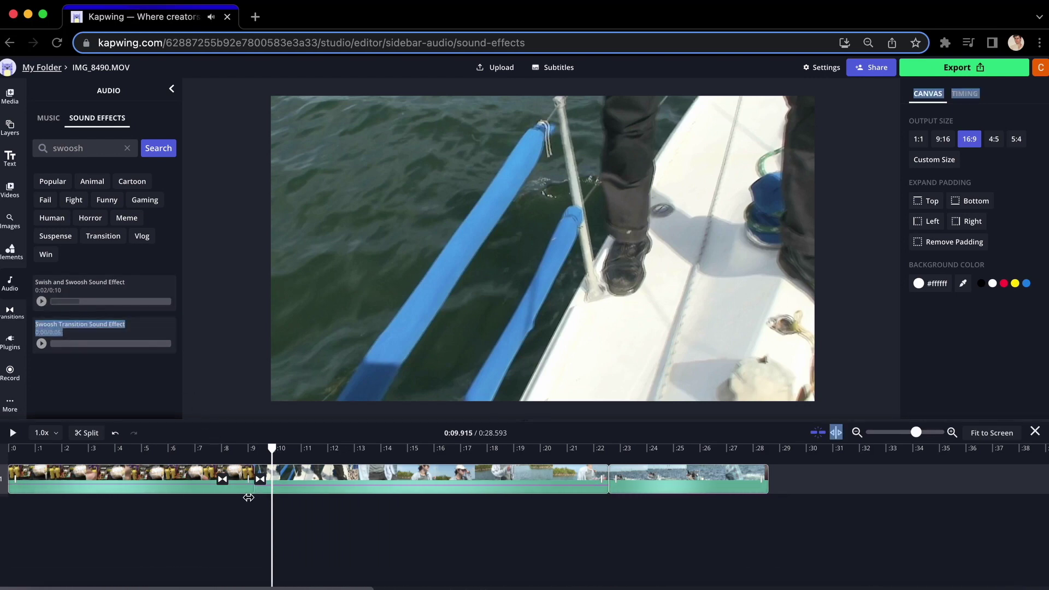
{"action": "left_click", "coordinate": [143, 304]}
{"action": "left_click", "coordinate": [297, 523]}
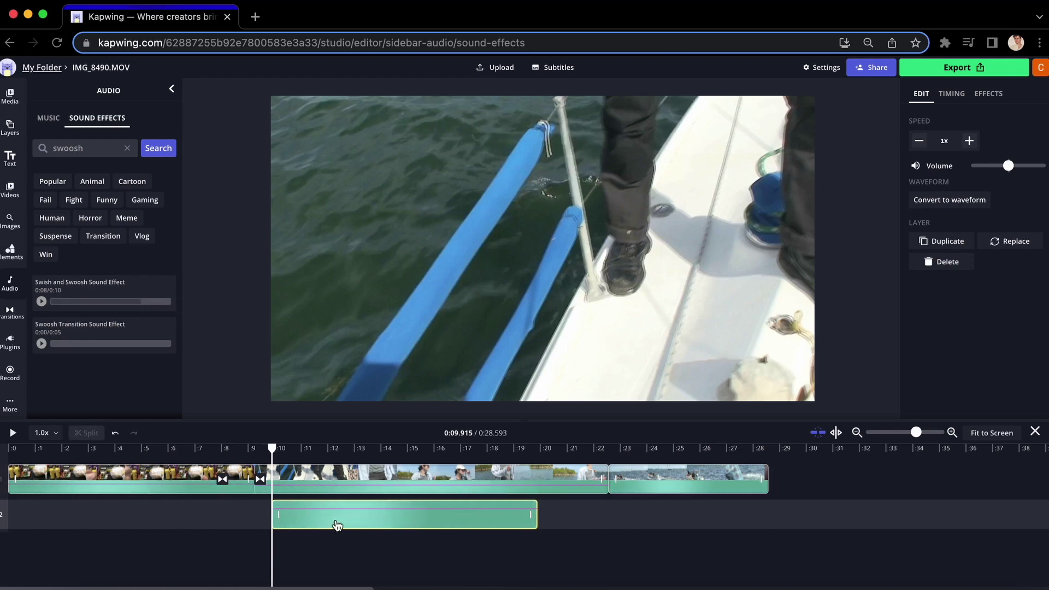
- Trim the swoosh to end at the transition, preview it, and export as Full HD MP4
{"action": "left_click_drag", "start_coordinate": [279, 510], "coordinate": [345, 510]}
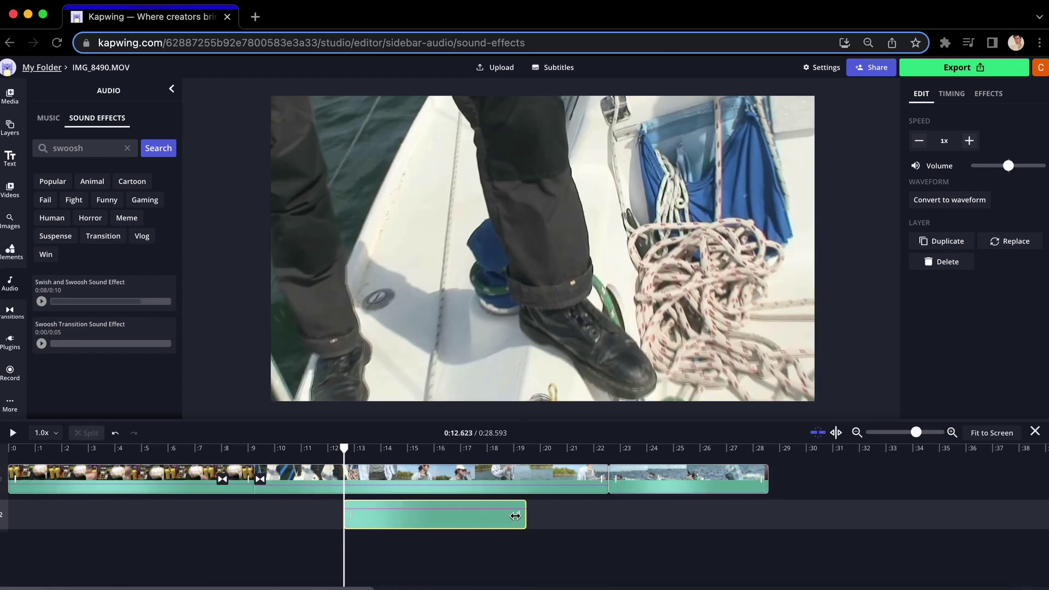
{"action": "left_click_drag", "start_coordinate": [515, 516], "coordinate": [272, 515]}
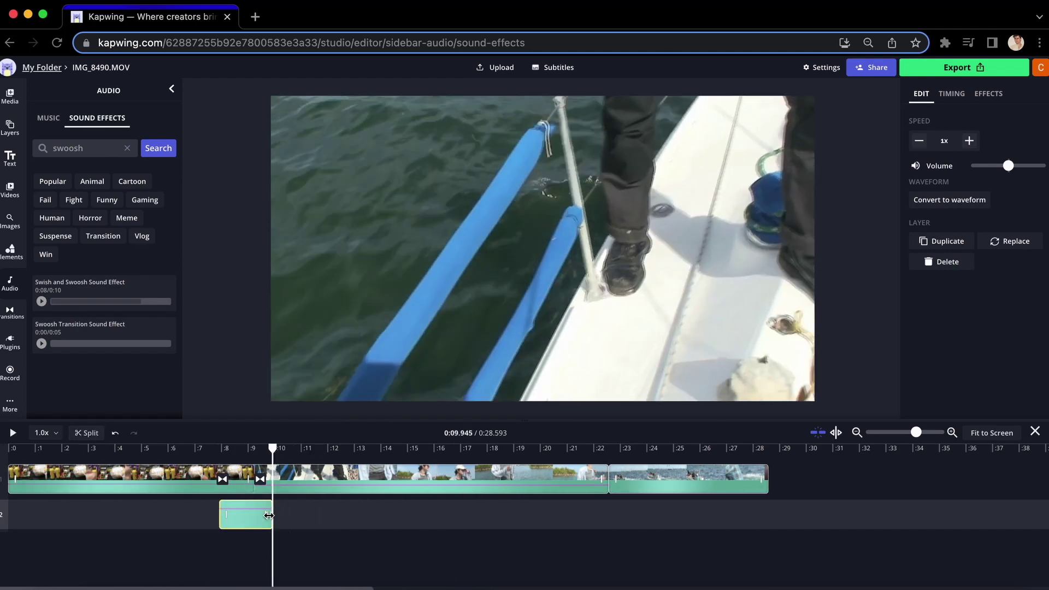
{"action": "left_click", "coordinate": [203, 454]}
{"action": "key", "text": "space"}
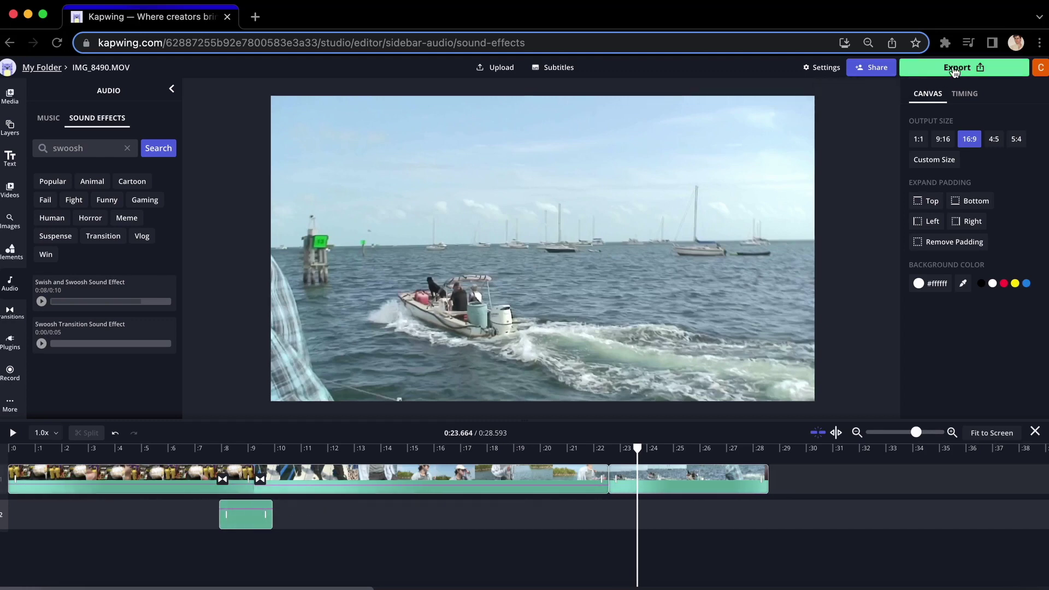
{"action": "left_click", "coordinate": [962, 72]}
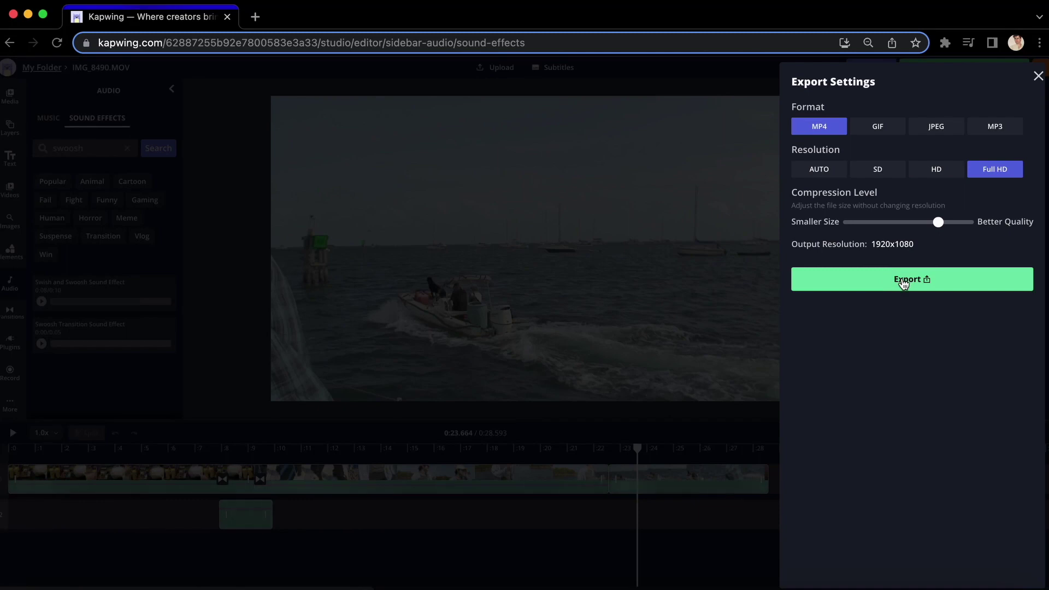
{"action": "left_click", "coordinate": [904, 281]}
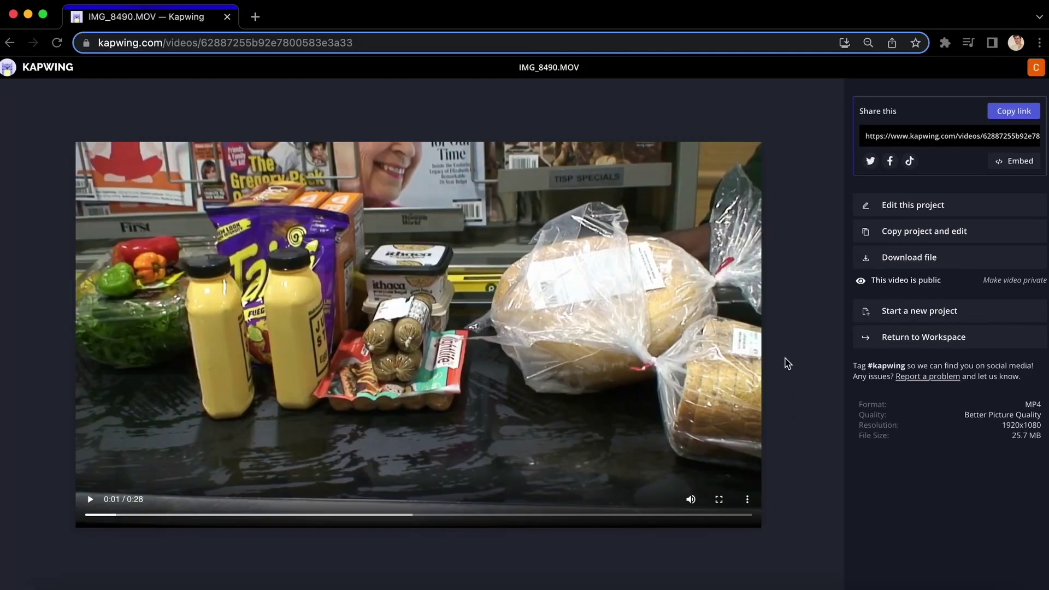
- Download the exported 1920x1080 MP4 file
{"action": "left_click", "coordinate": [901, 264]}
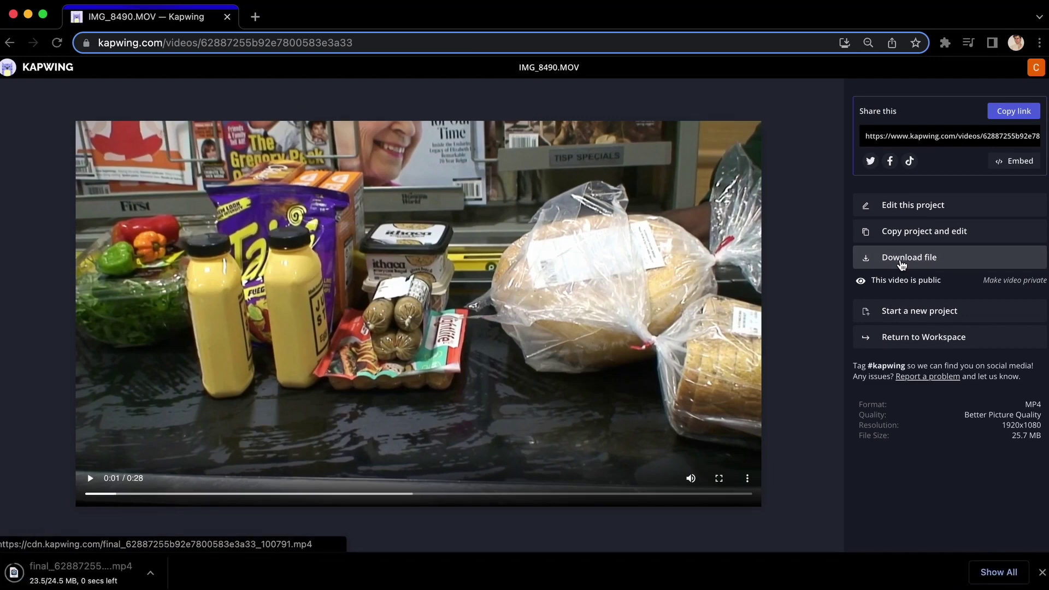